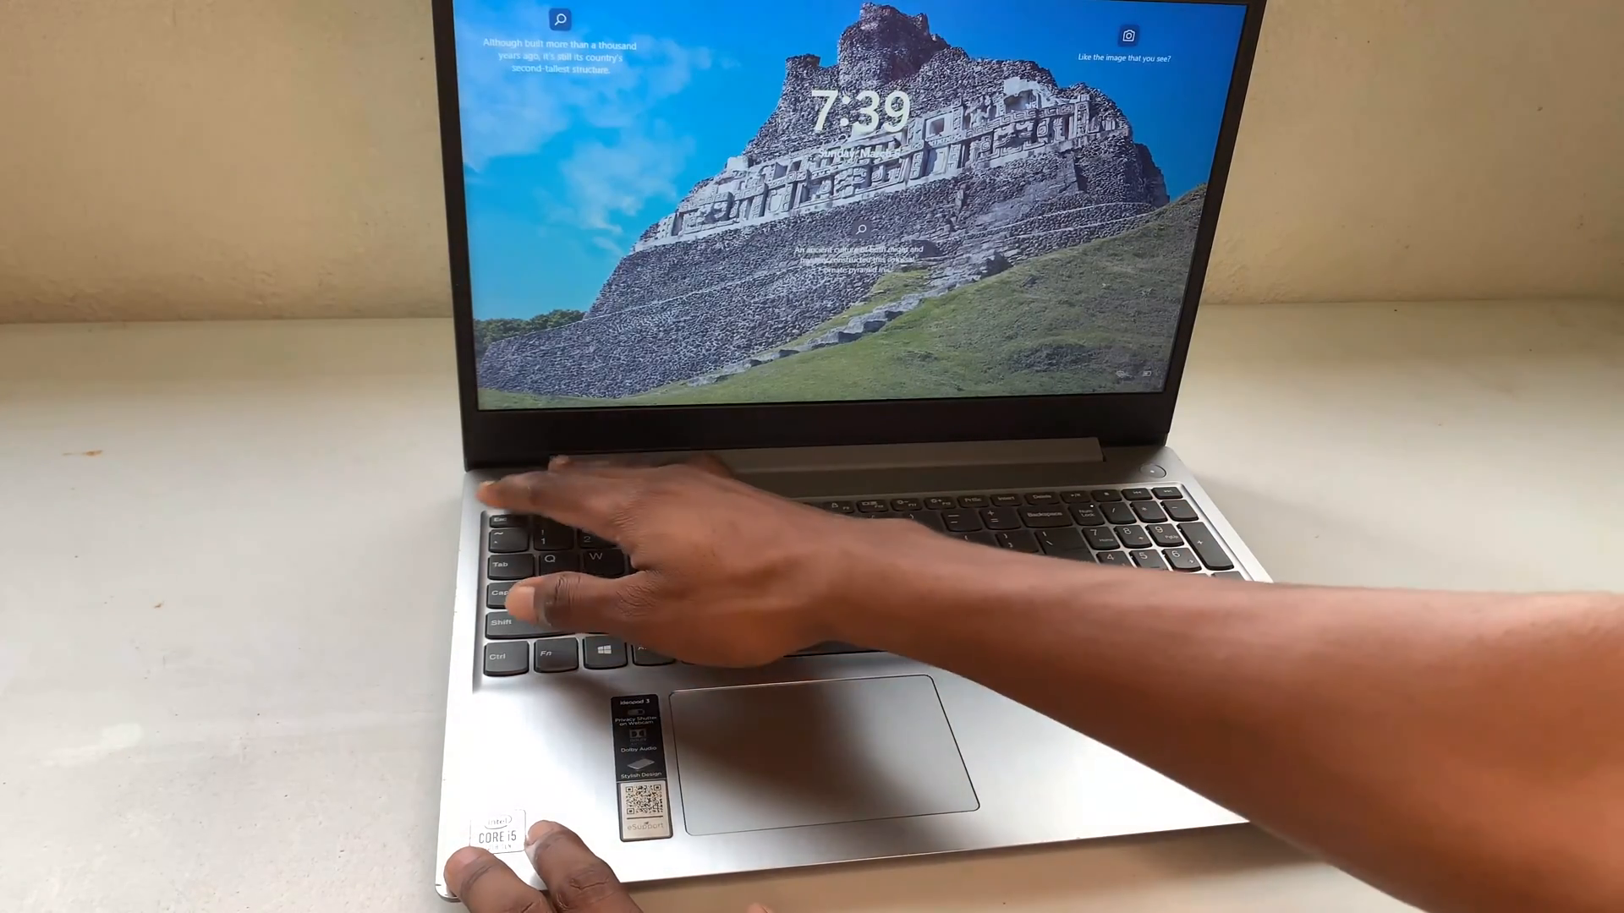
- Dismiss the lock screen and reach the sign-in screen's power options to restart into BIOS
{"action": "left_click", "coordinate": [920, 206]}
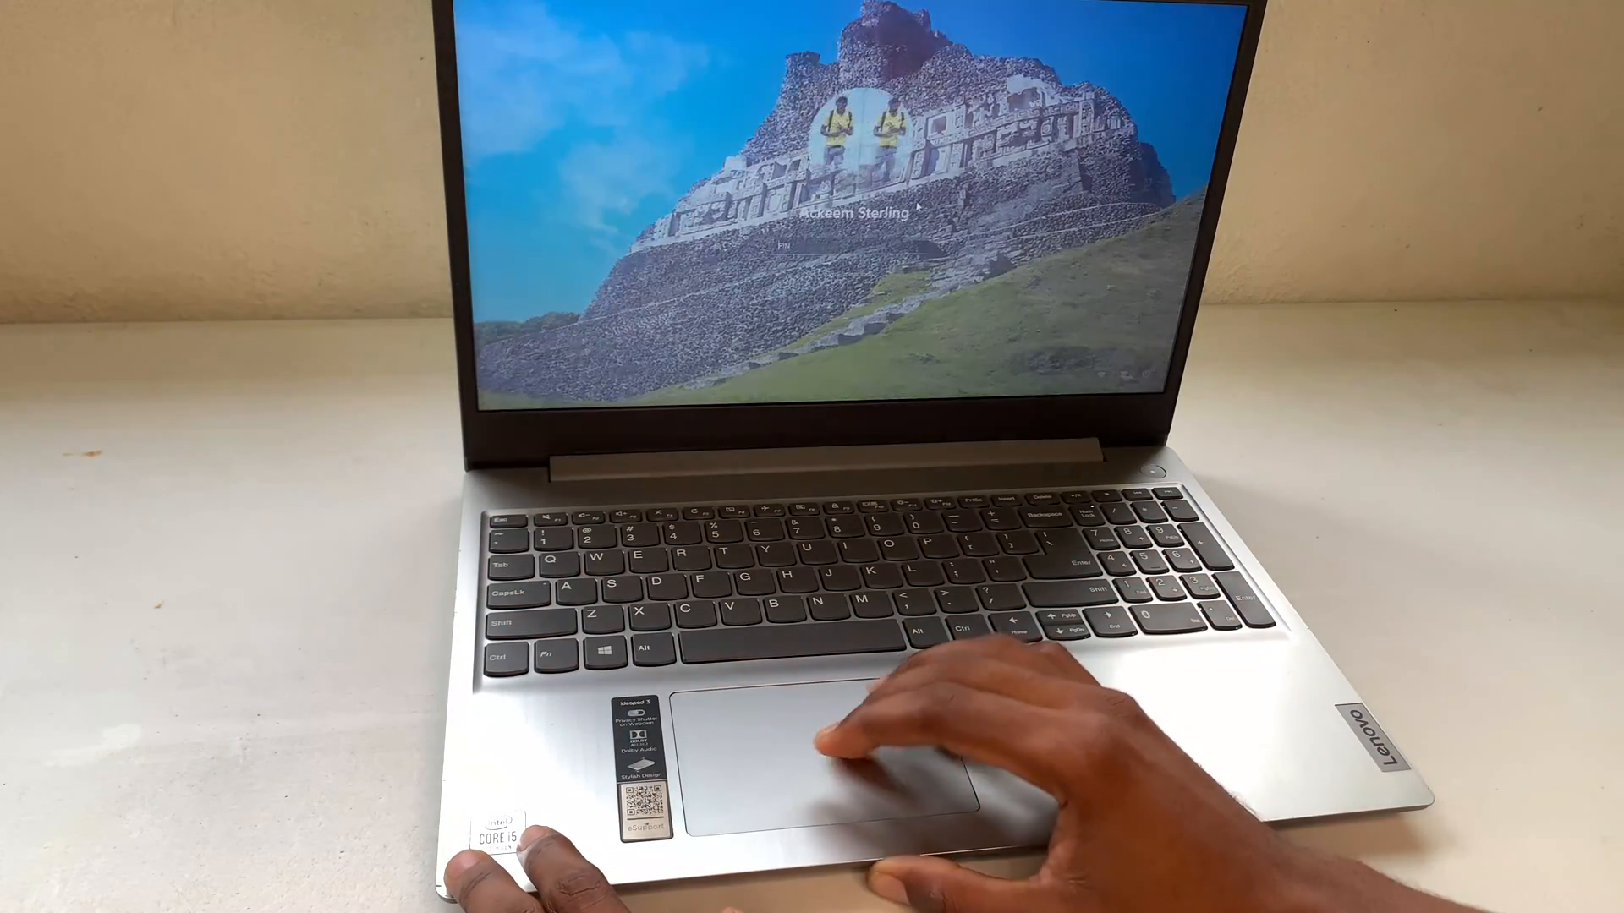
{"action": "left_click", "coordinate": [1144, 373]}
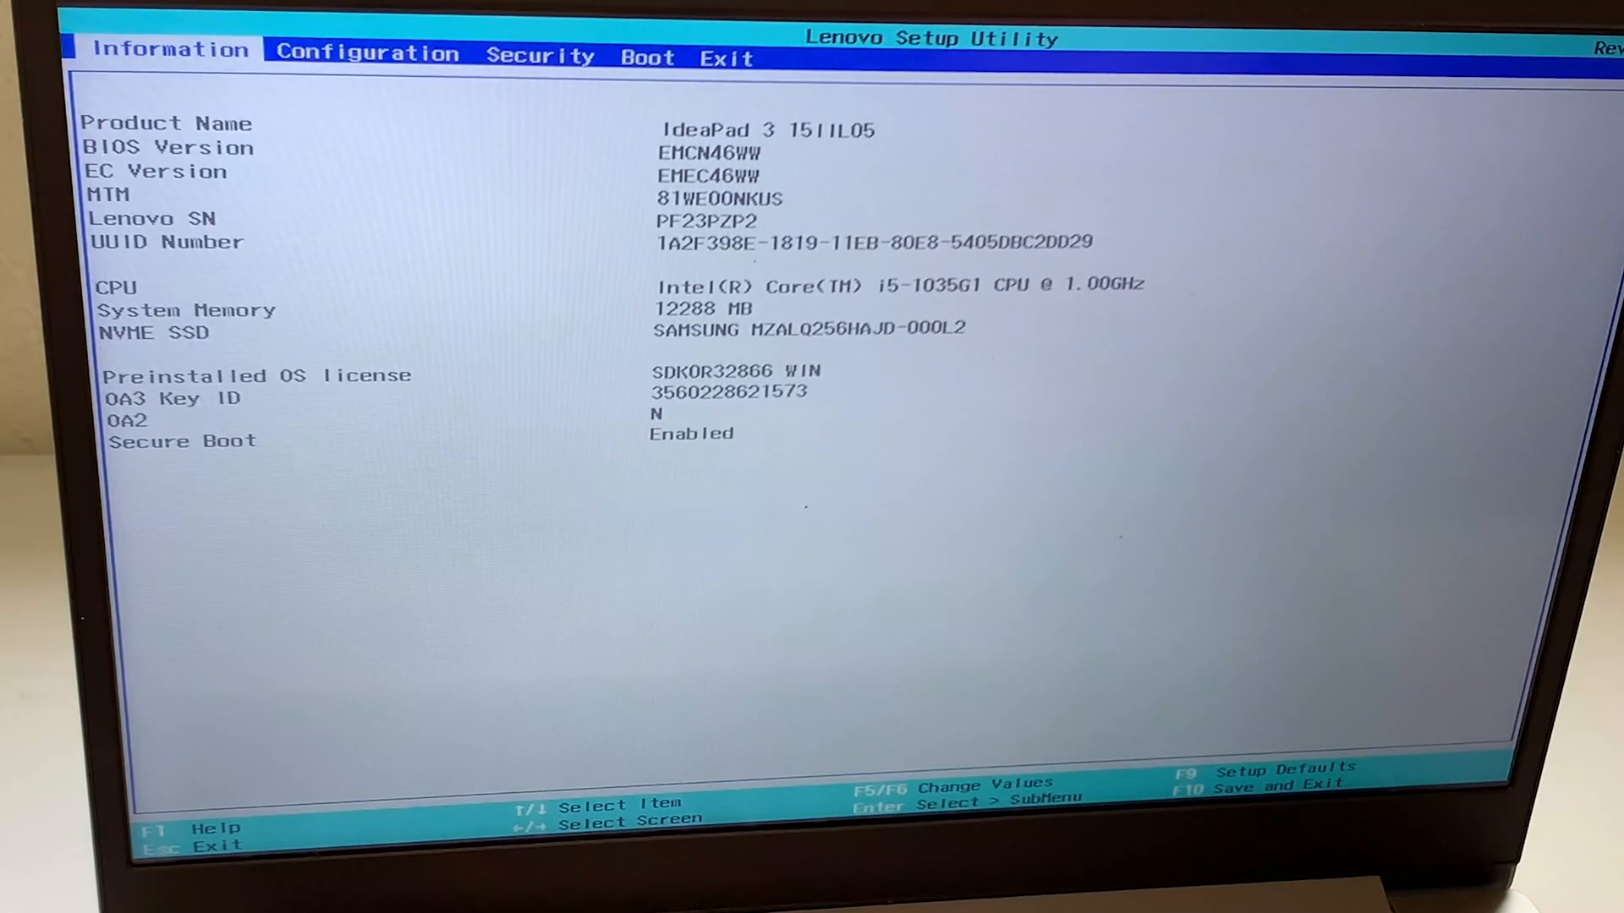
- On the Configuration page, change Flip to Boot to Disabled
{"action": "key", "text": "Right"}
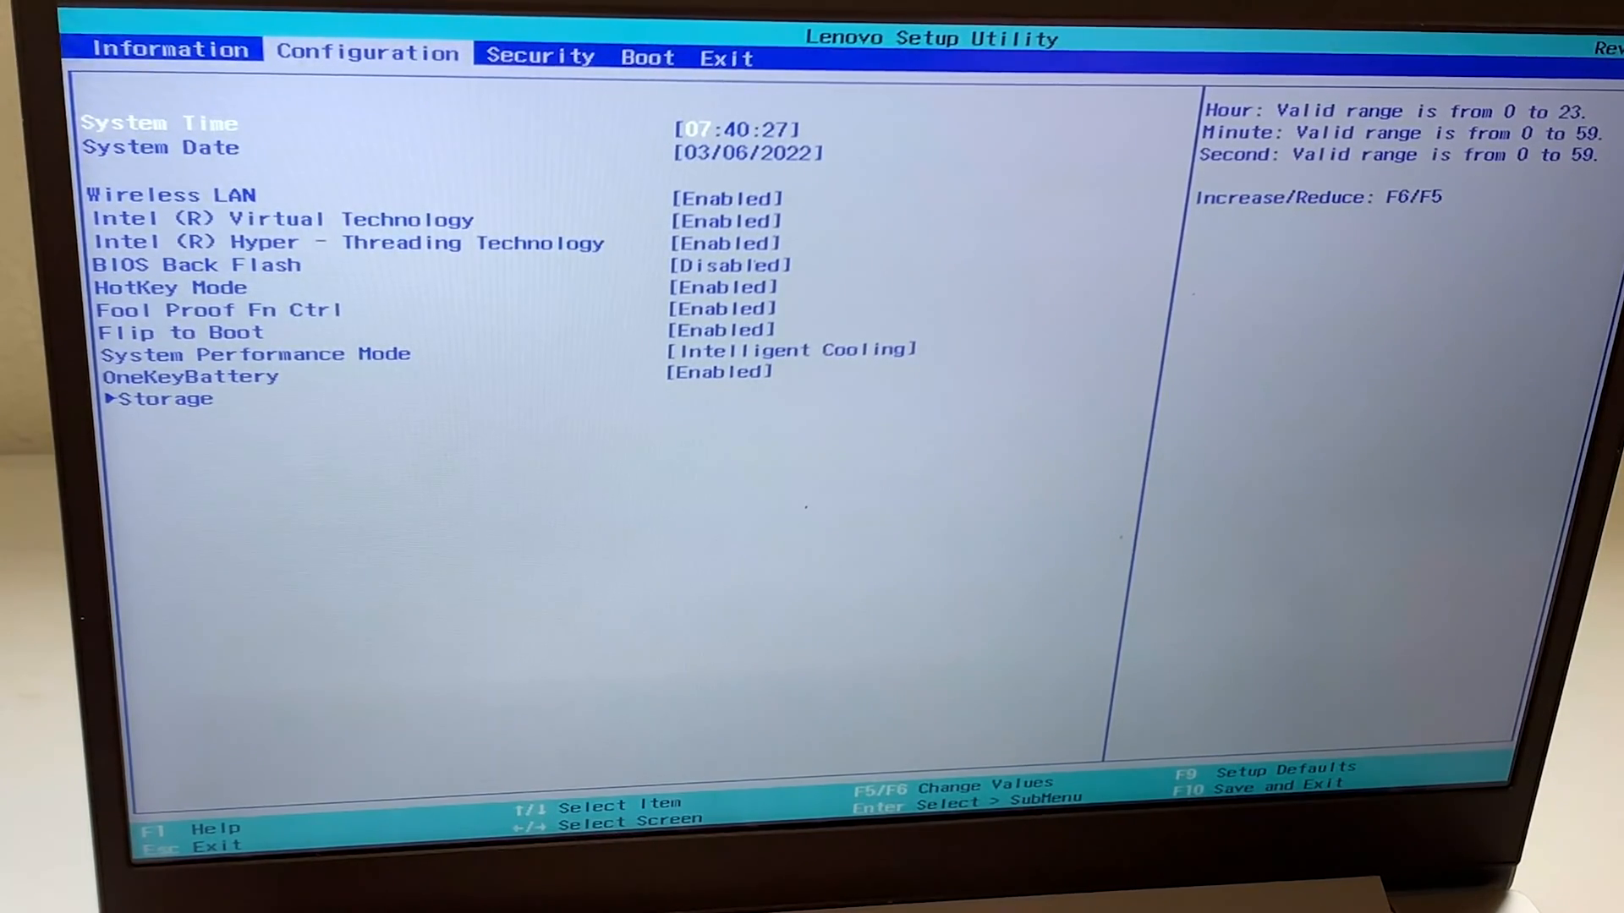
{"action": "key", "text": "Down"}
{"action": "key", "text": "Down"}
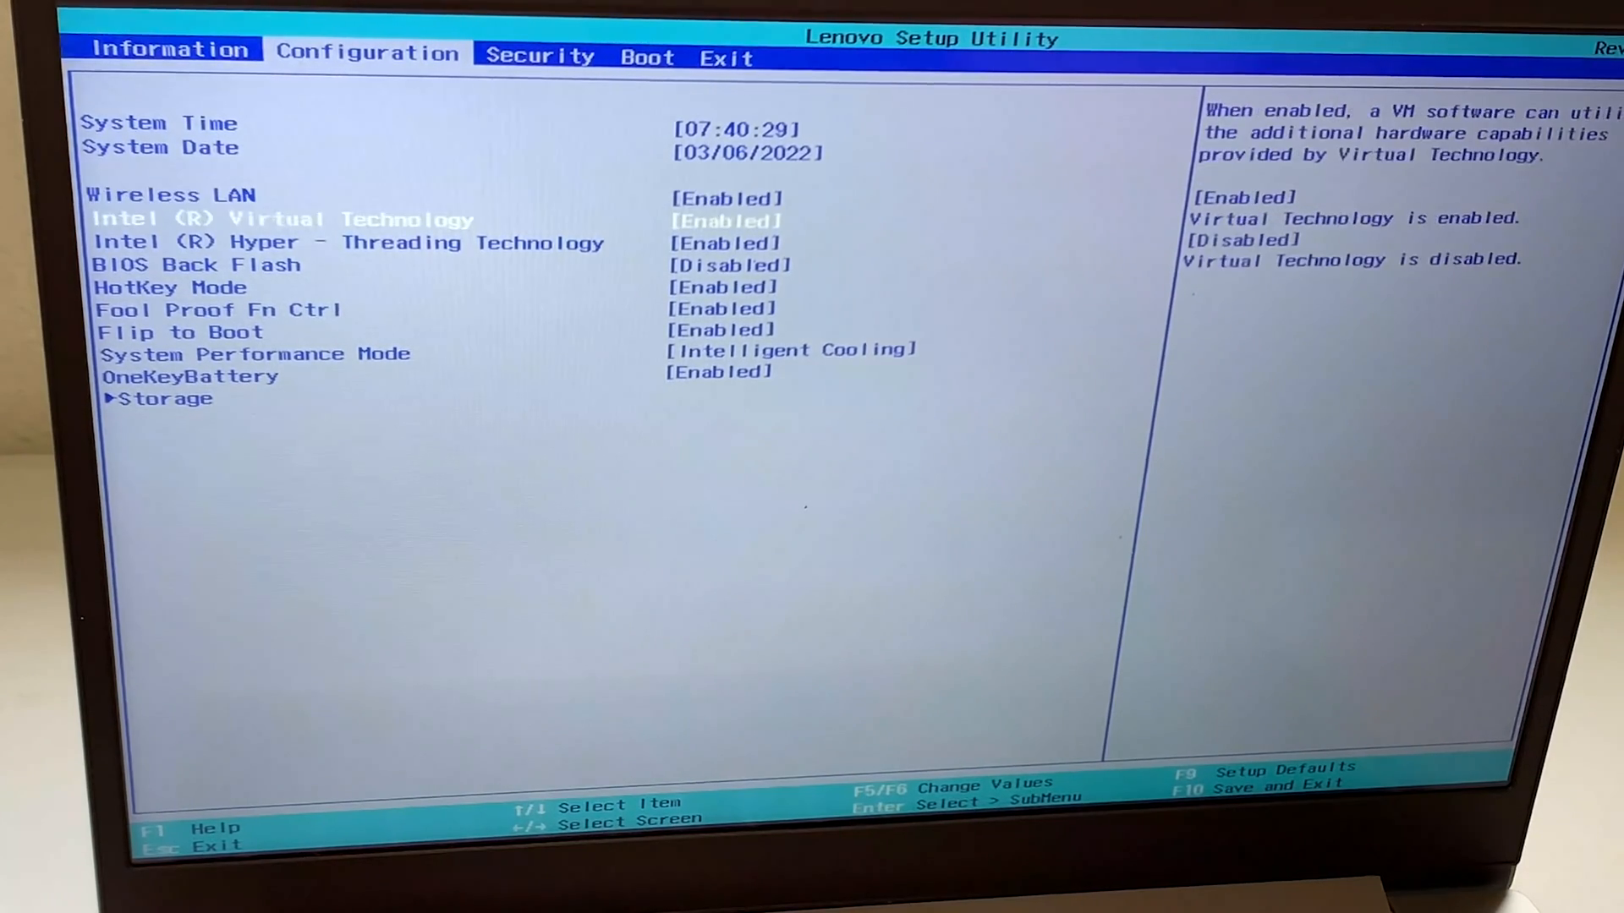
{"action": "key", "text": "Down"}
{"action": "key", "text": "Down"}
{"action": "key", "text": "Down"}
{"action": "key", "text": "Down"}
{"action": "key", "text": "Down"}
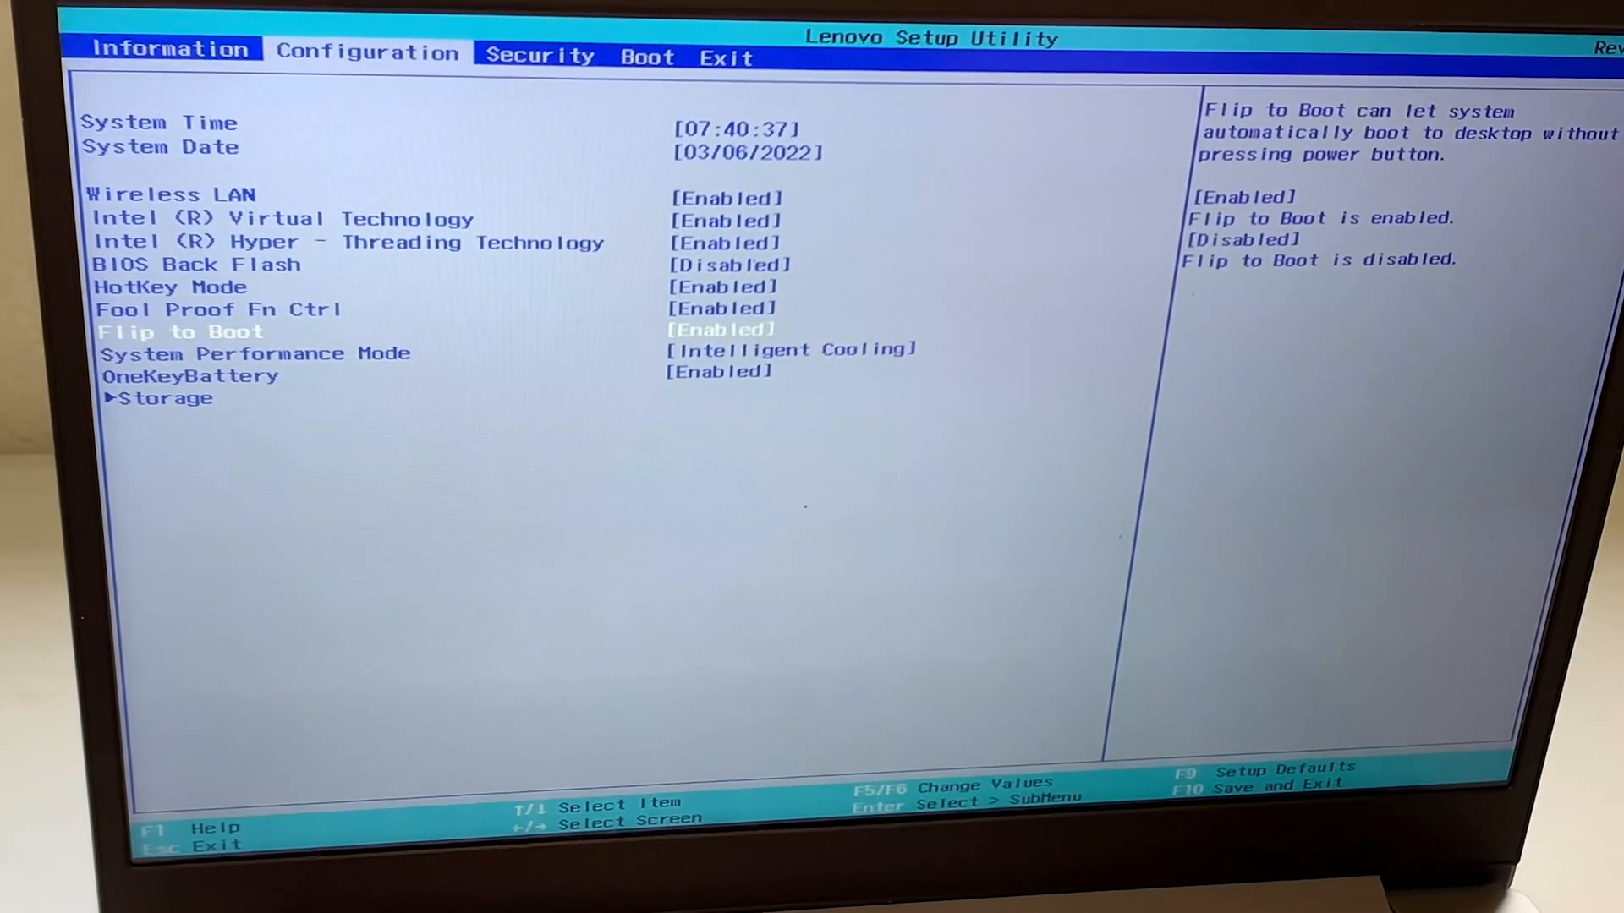
{"action": "key", "text": "Return"}
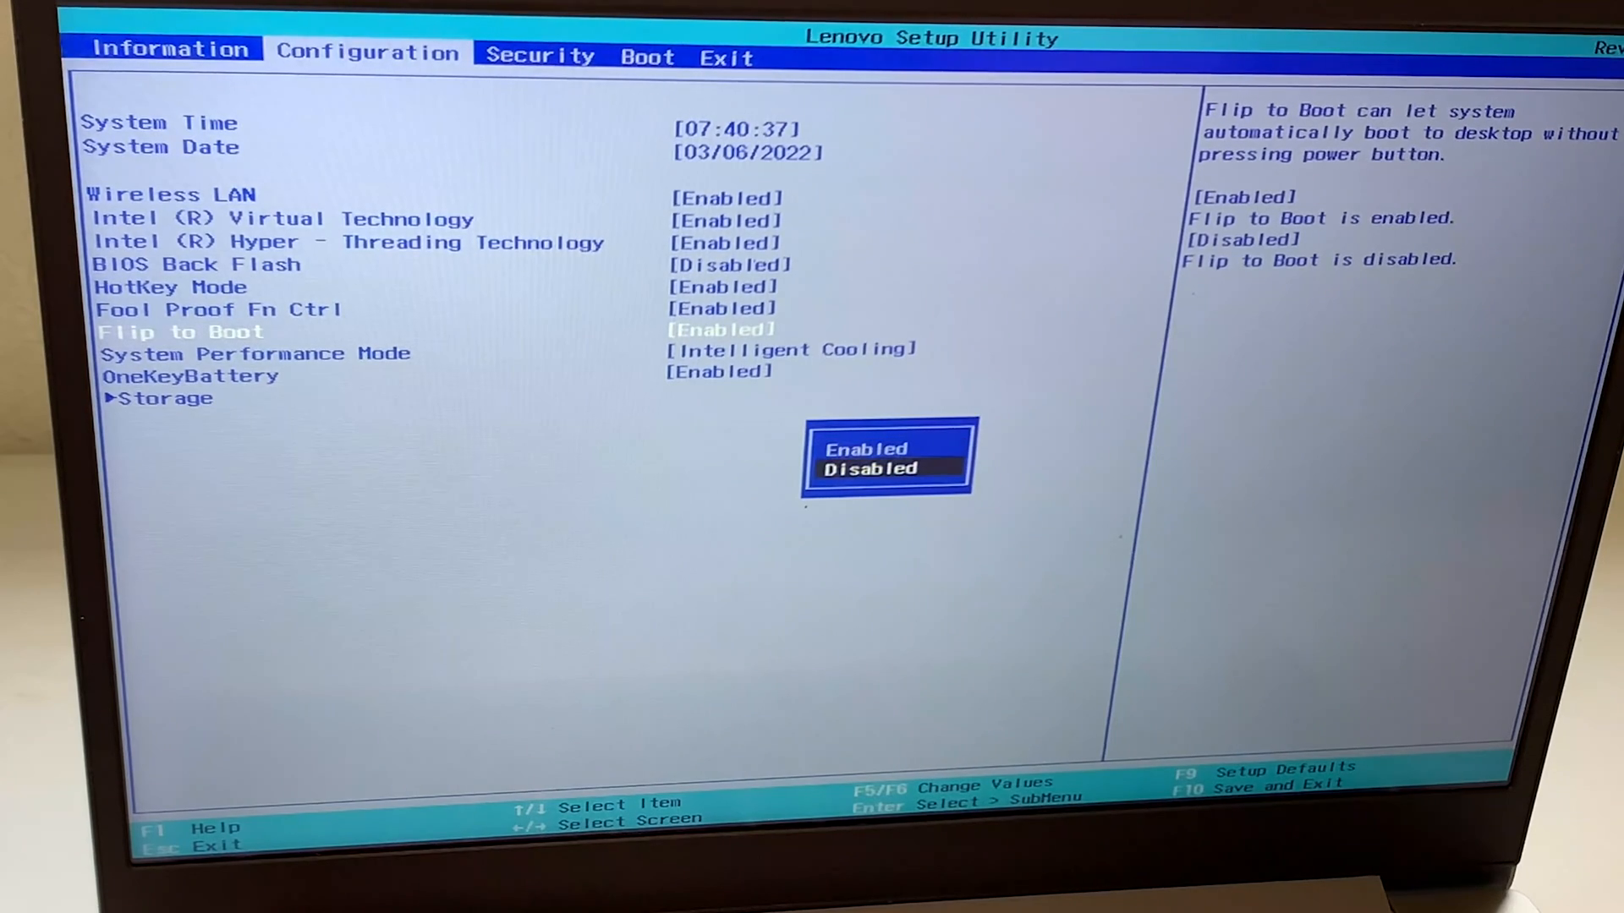
{"action": "key", "text": "Return"}
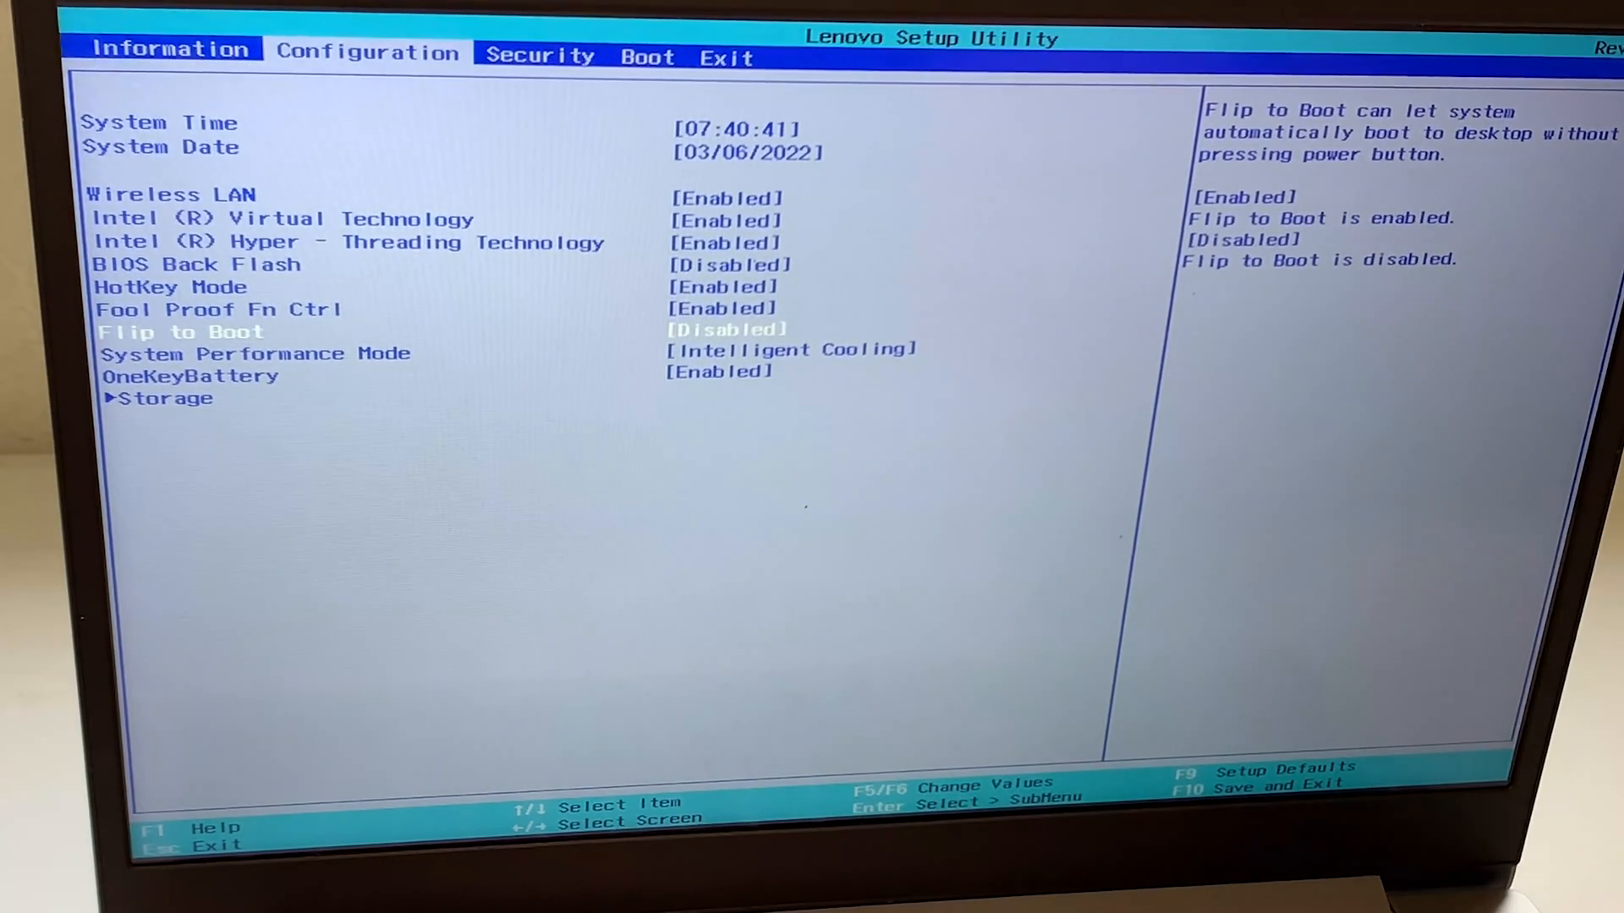
- Go to the Exit page and choose Exit Saving Changes so the laptop reboots to Windows
{"action": "key", "text": "Right"}
{"action": "key", "text": "Right"}
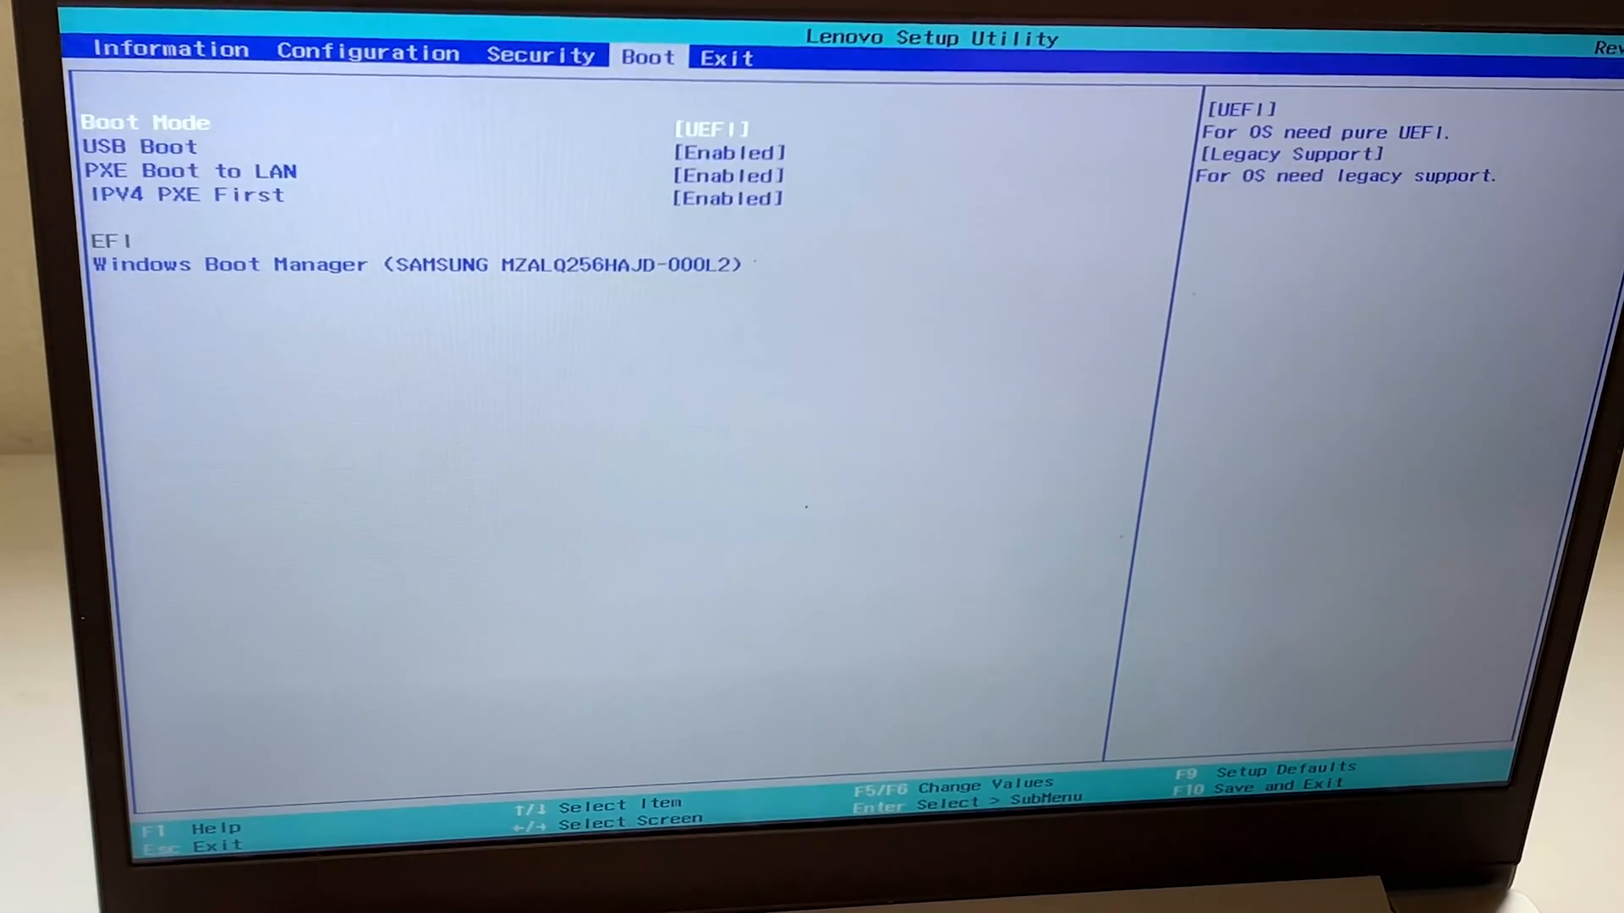
{"action": "key", "text": "Right"}
{"action": "key", "text": "Return"}
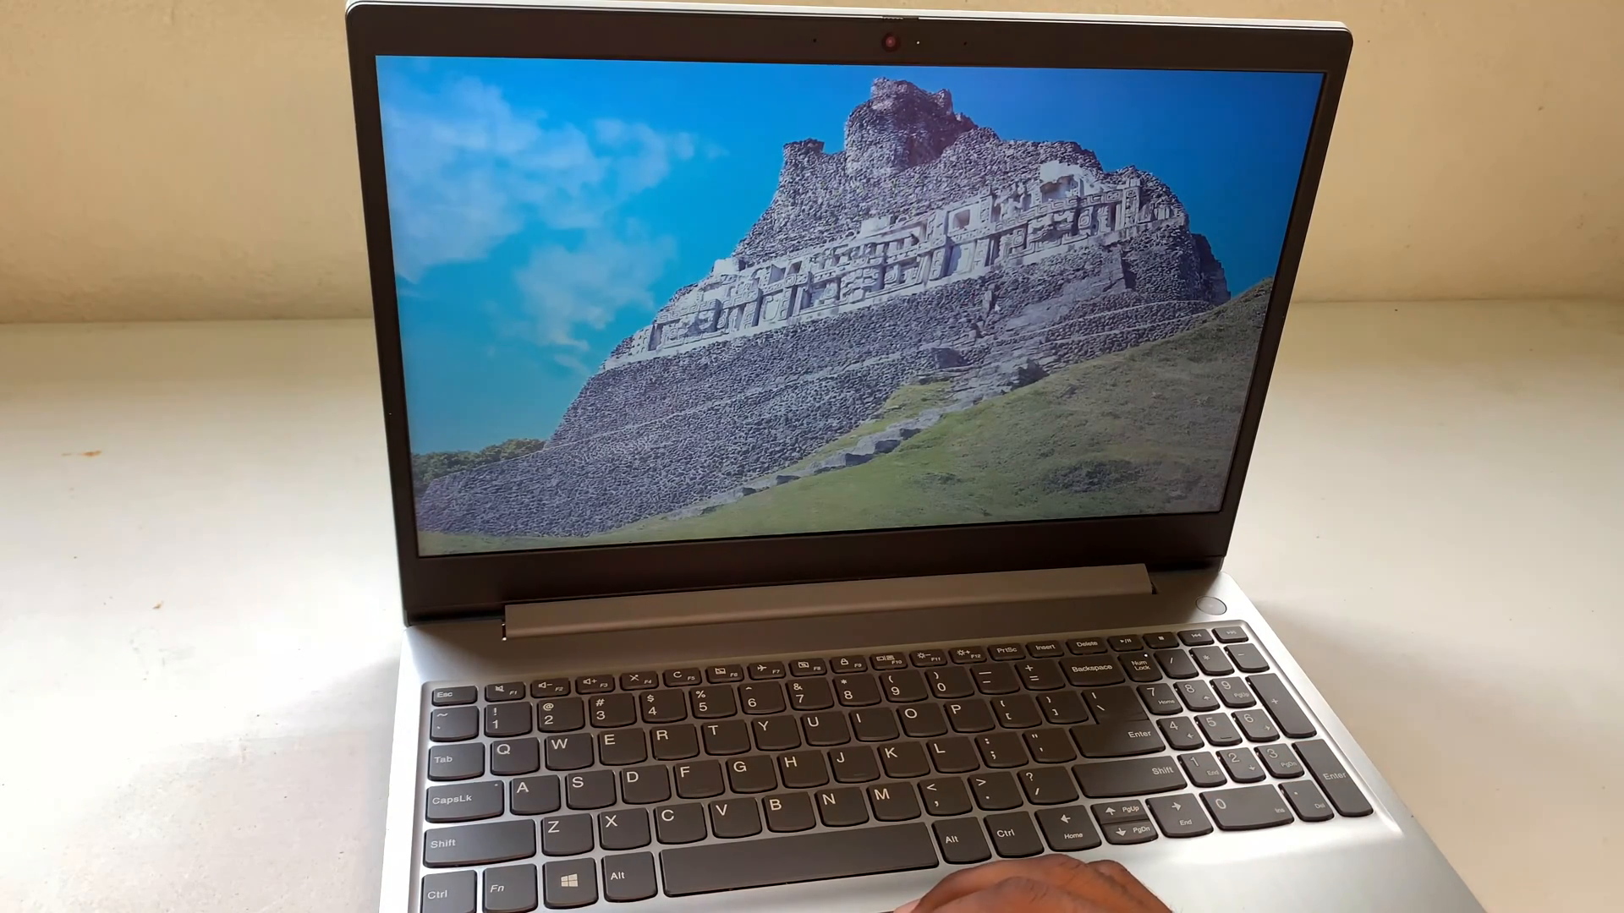
- From the sign-in screen, shut down and confirm Shut down anyway on the warning
{"action": "key", "text": "space"}
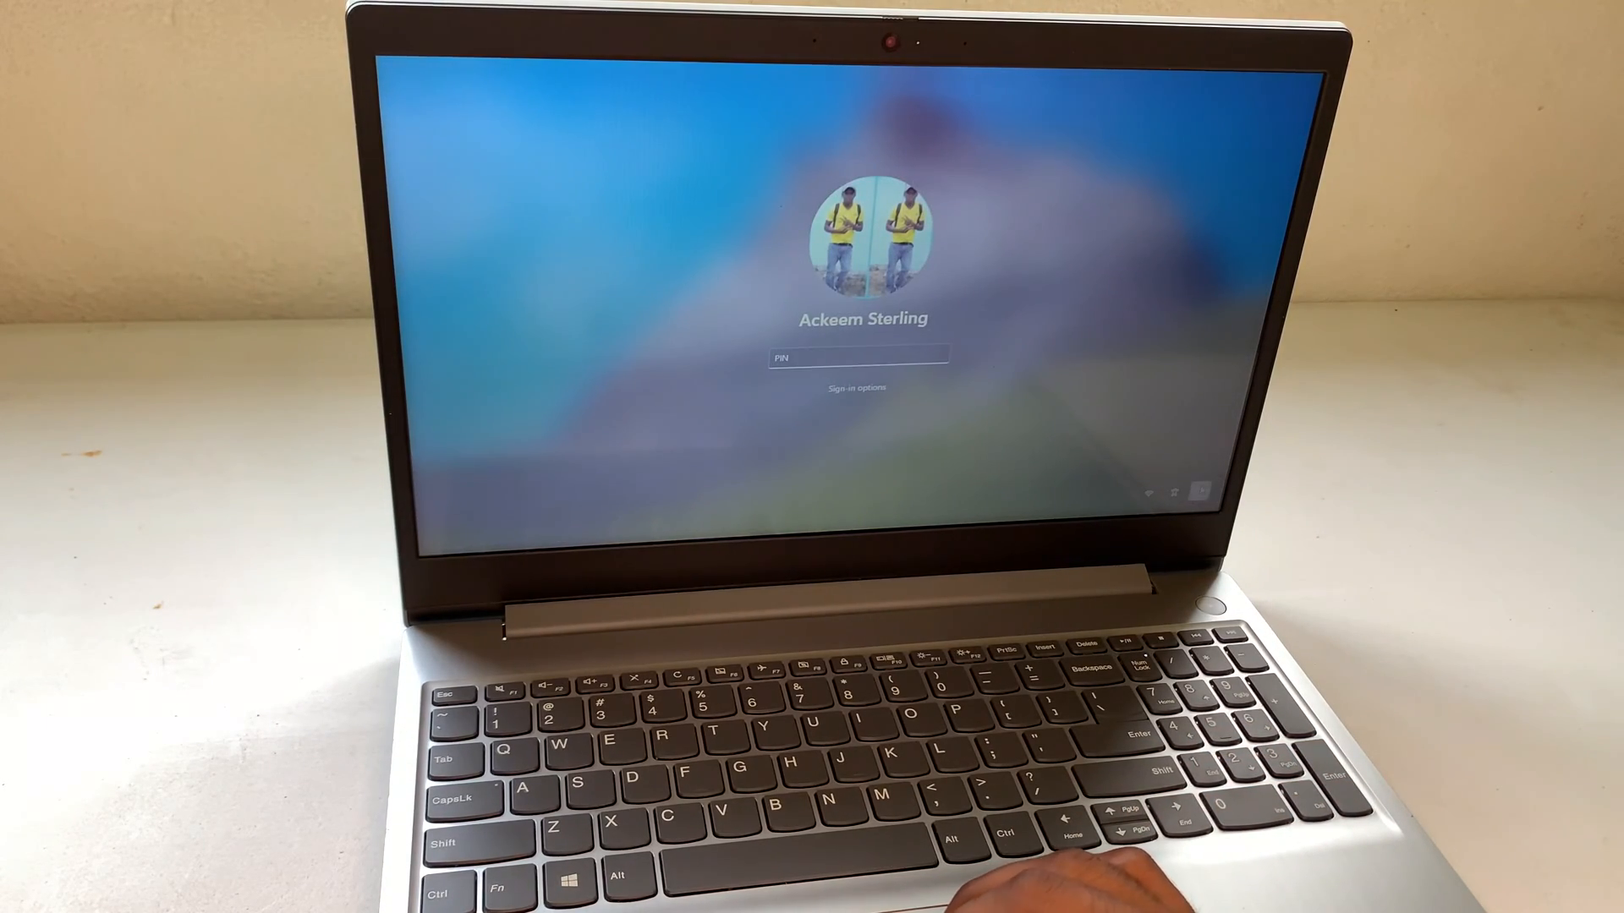
{"action": "left_click", "coordinate": [1197, 446]}
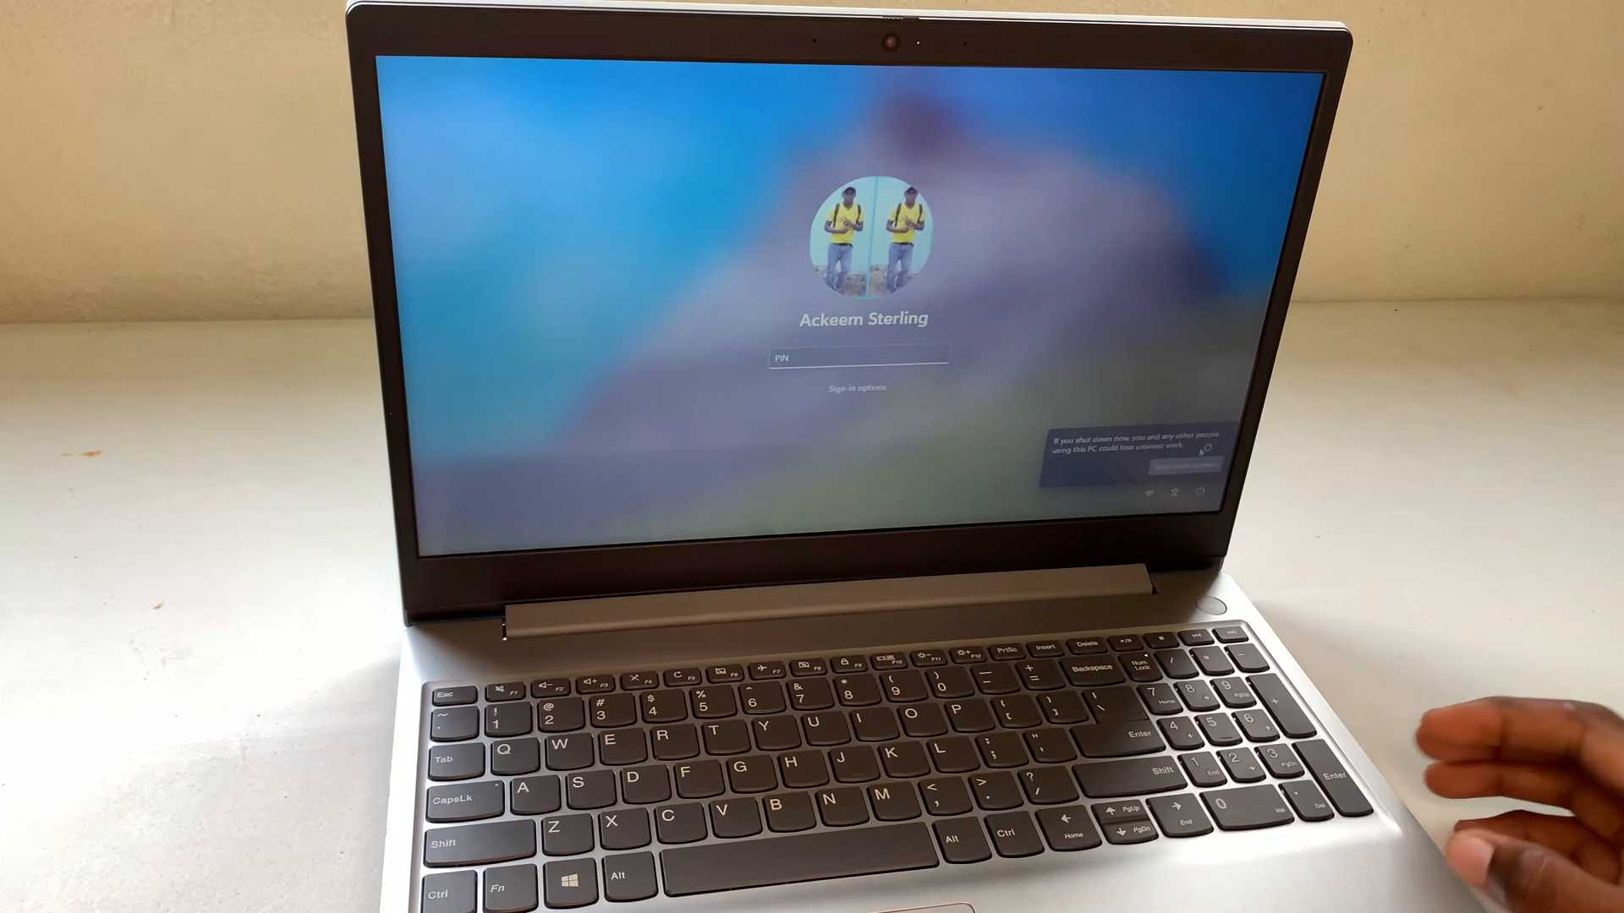
{"action": "left_click", "coordinate": [1184, 466]}
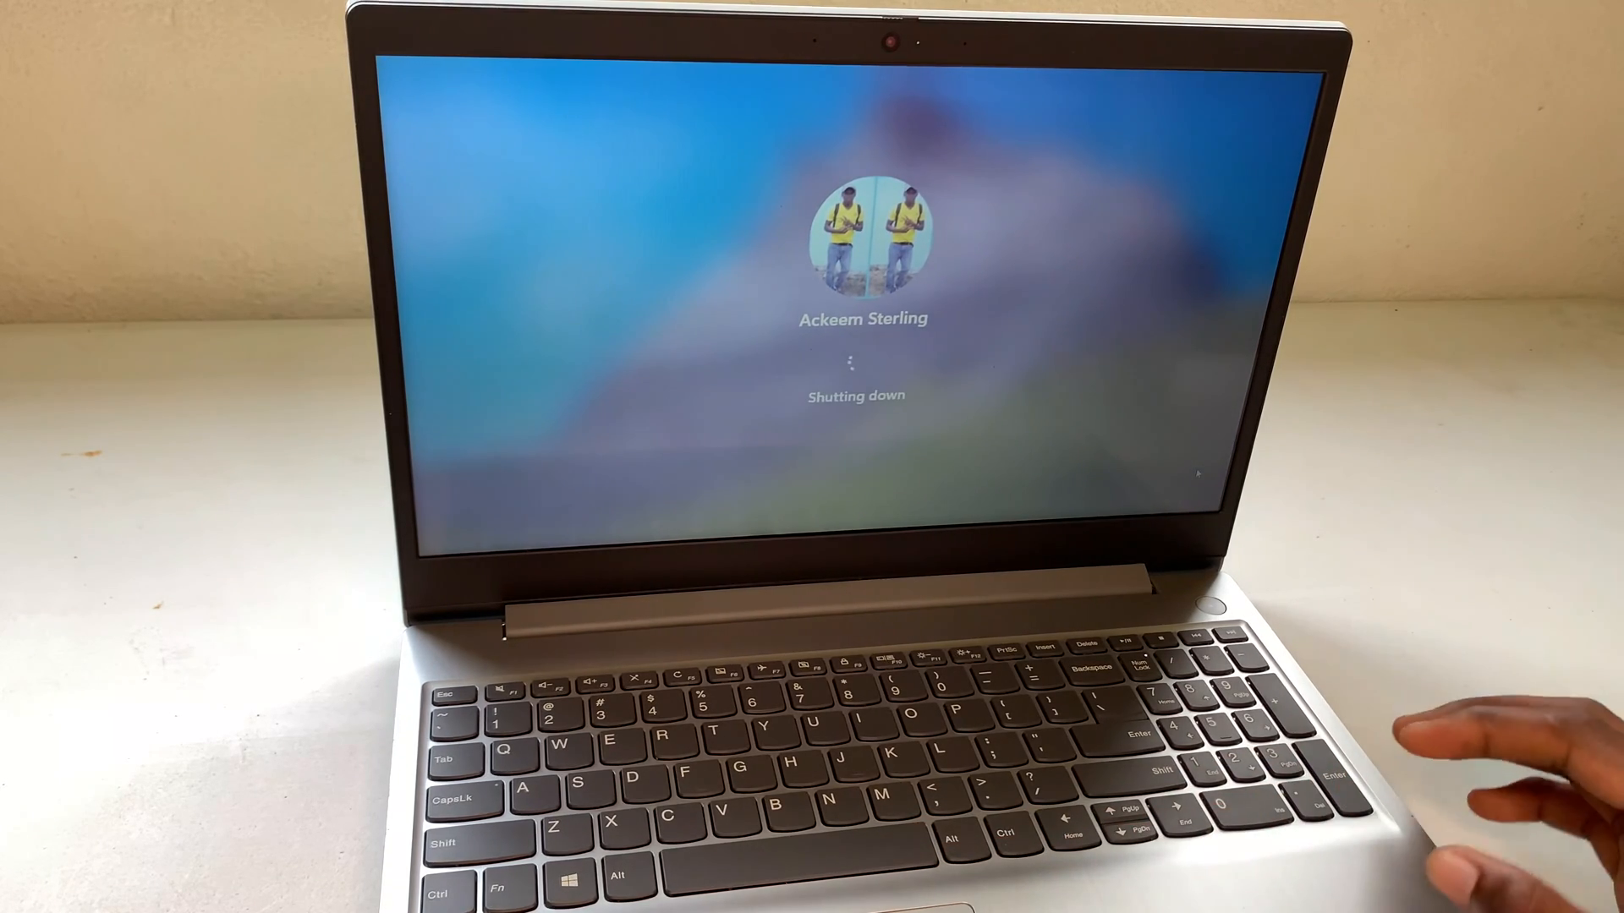